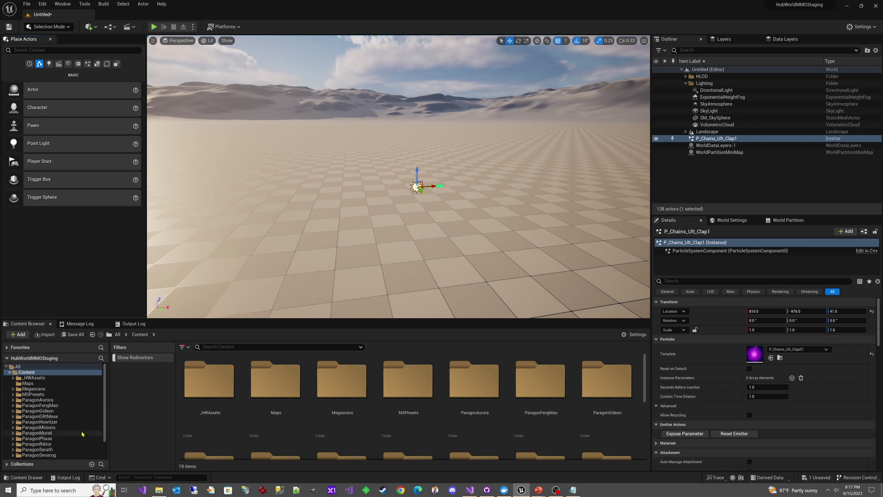
Show the ParagonRiktor FX/Particles/Abilities/Ultimate/FX folder and inspect the original P_Chains_Ult_Clap particle system's details.
double_click(60, 443)
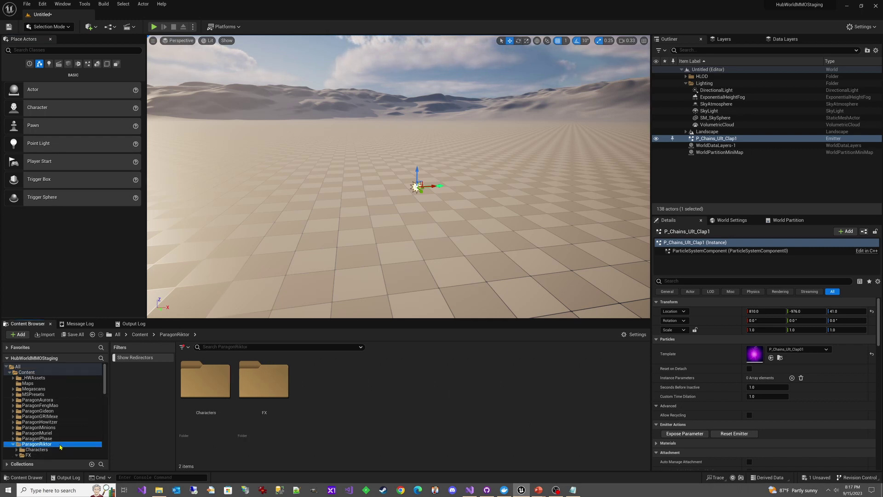
scroll(64, 428, down, 2)
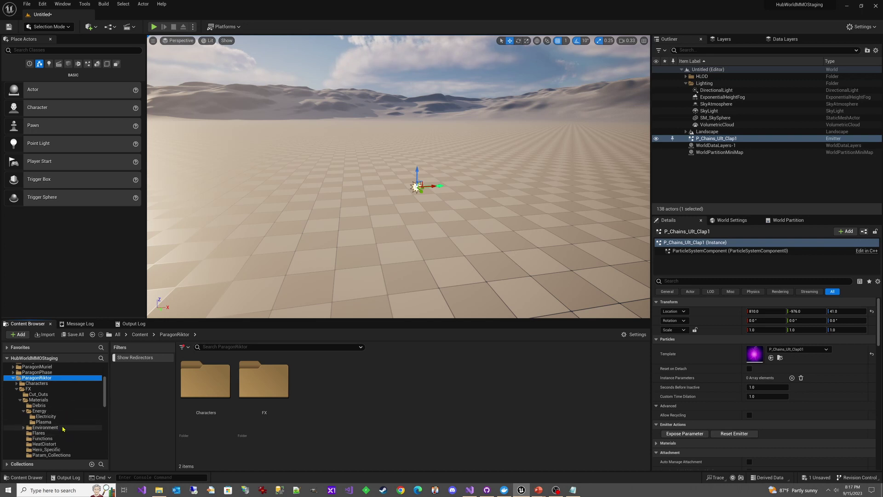
click(20, 400)
scroll(20, 404, down, 3)
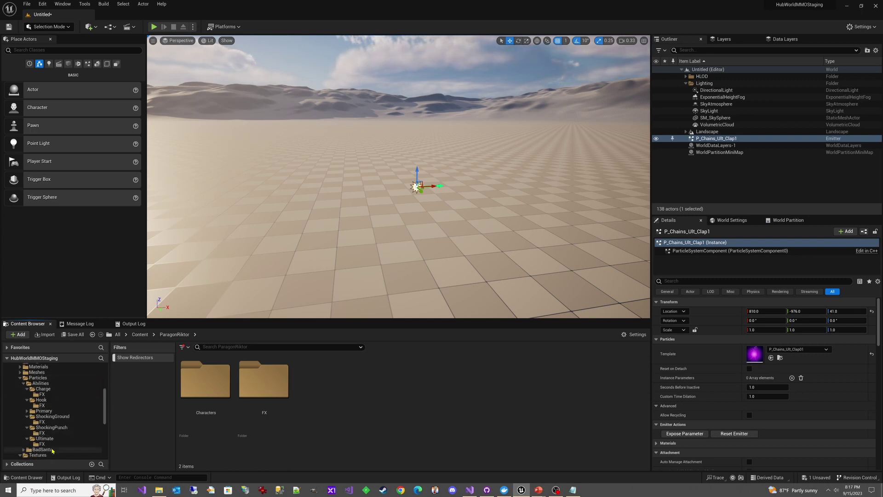
click(43, 444)
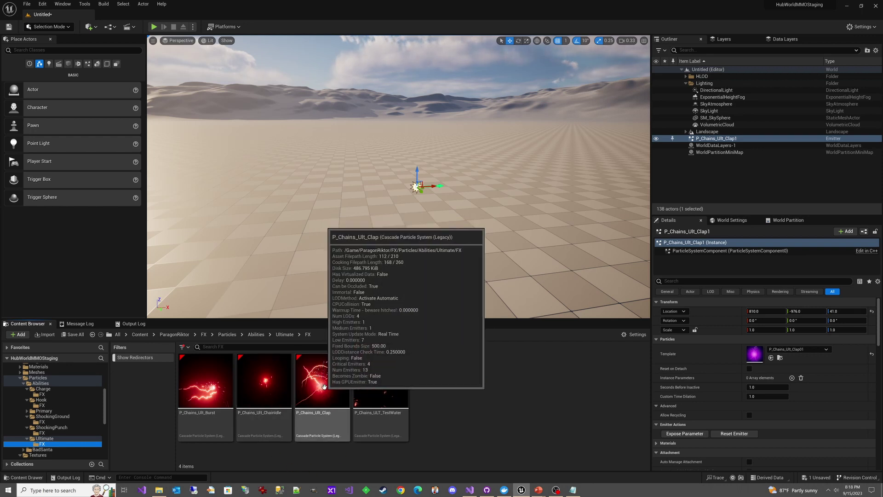
mouse_move(330, 382)
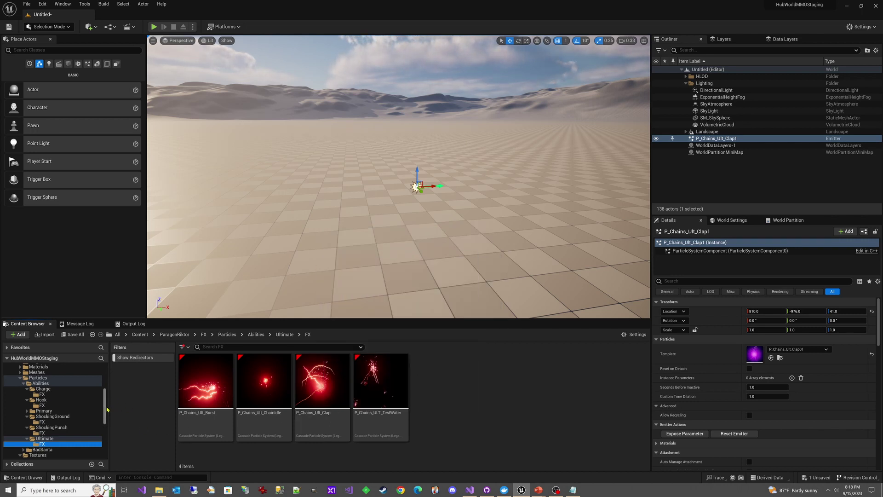
Open P_Chains_Ult_Clap01 from the _HWAssets/FX/Particles/Lightning folder, replay its simulation, and close its editor.
scroll(83, 400, up, 10)
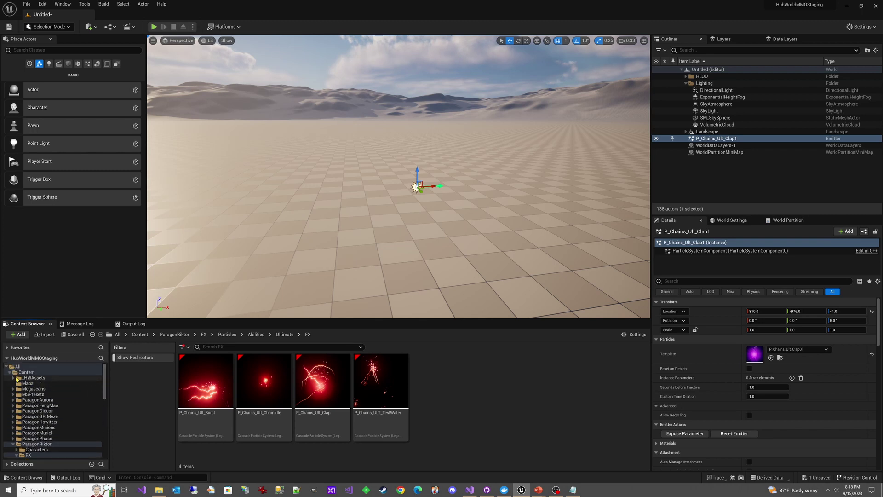
scroll(50, 387, down, 5)
scroll(30, 414, down, 1)
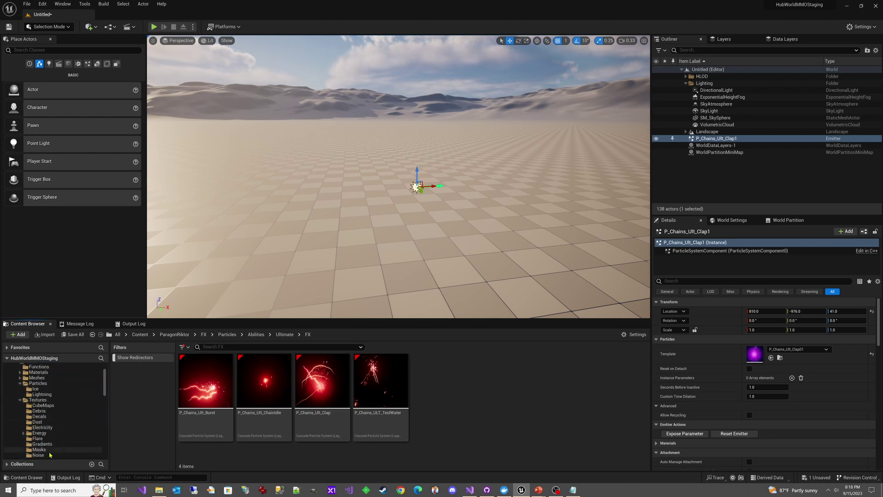
click(34, 395)
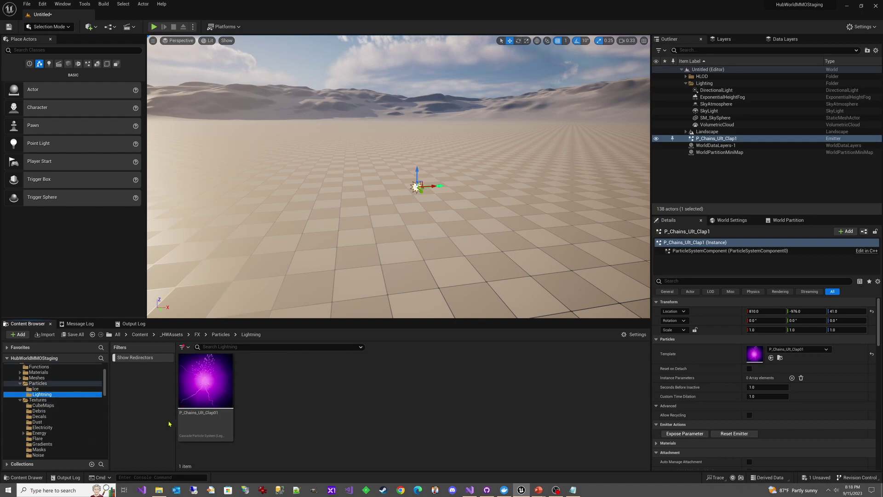
double_click(205, 380)
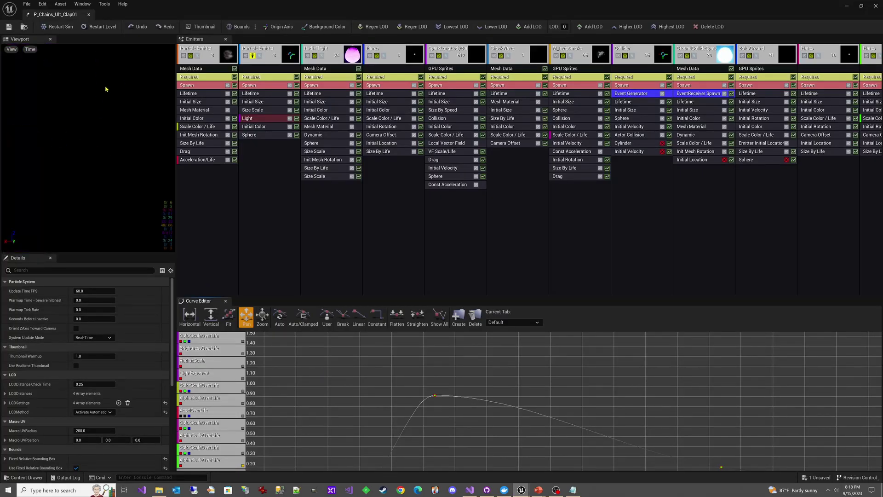
click(58, 26)
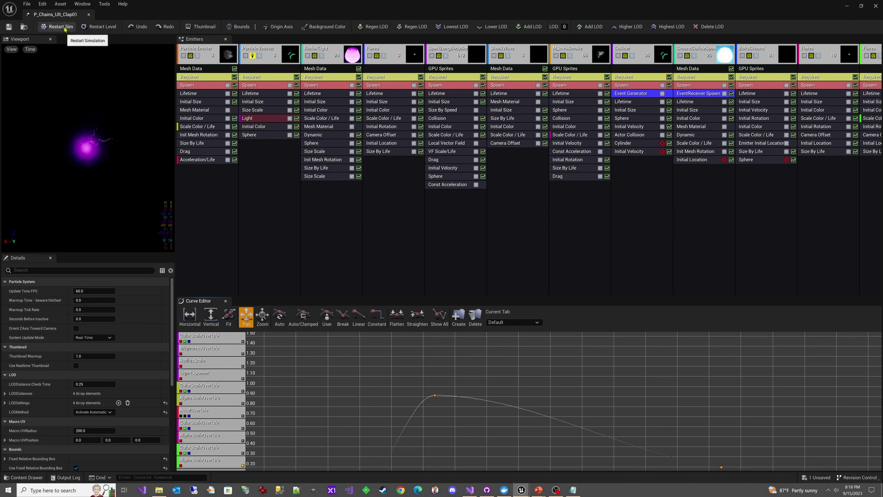
click(89, 14)
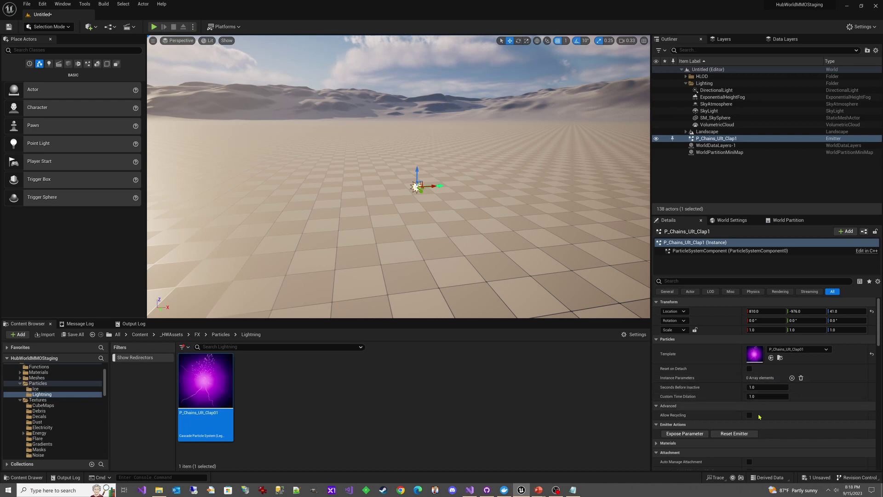
Reset the selected P_Chains_Ult_Clap1 emitter repeatedly to replay its effect in the level.
click(731, 434)
click(731, 434)
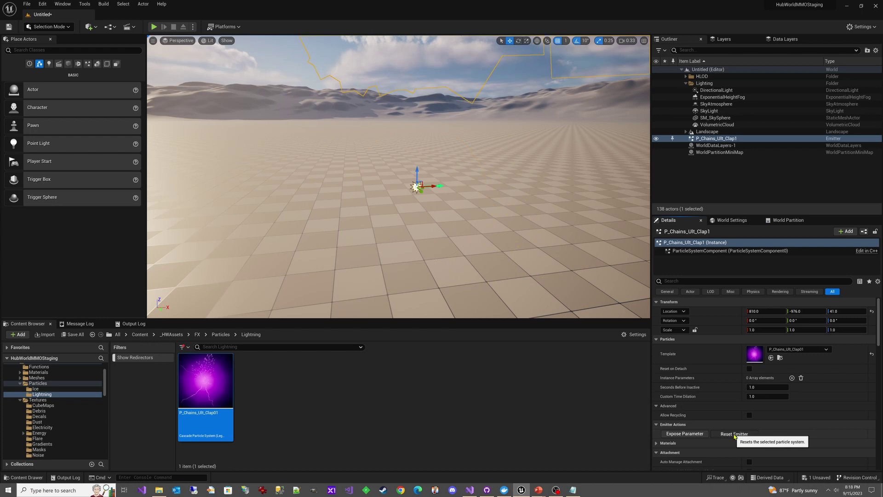
click(734, 435)
click(734, 435)
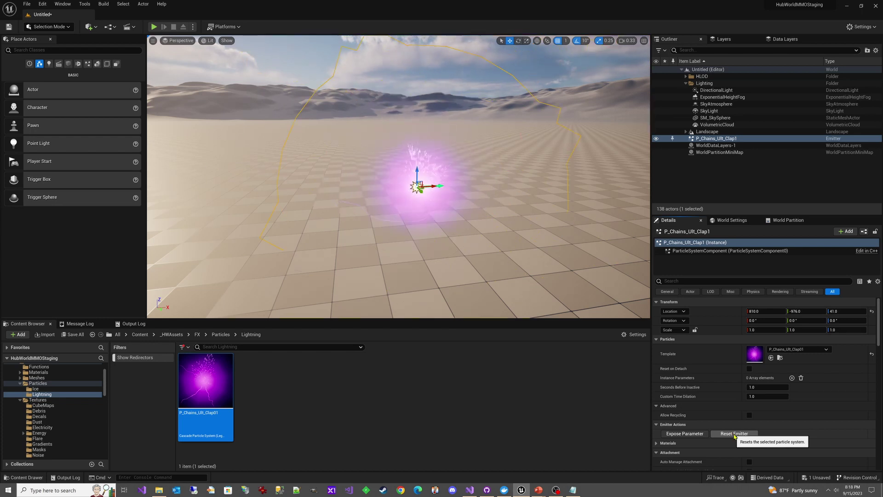
click(735, 433)
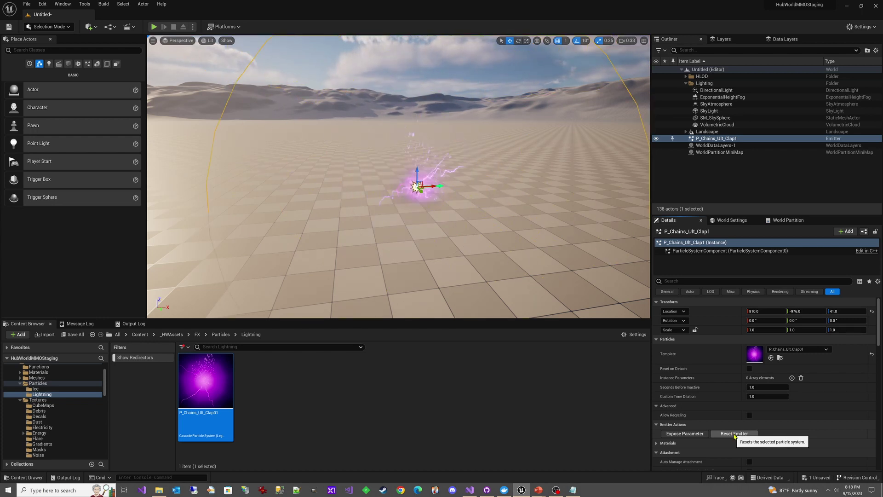
click(735, 434)
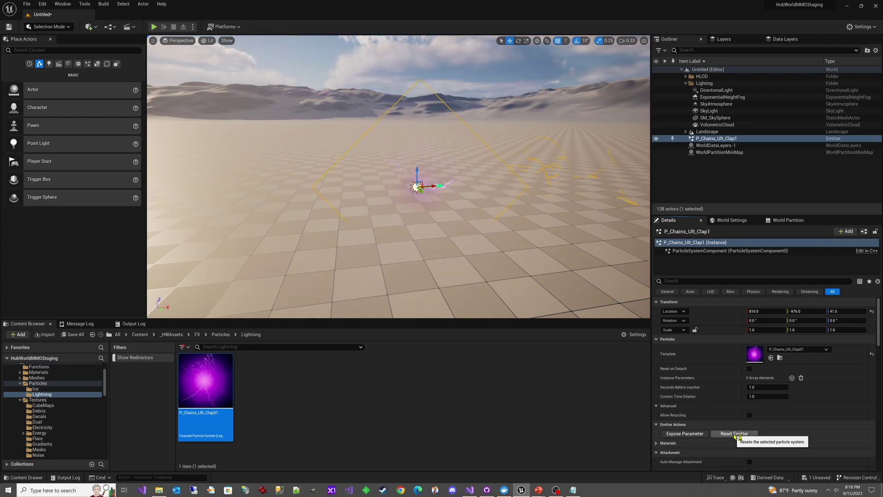
click(735, 434)
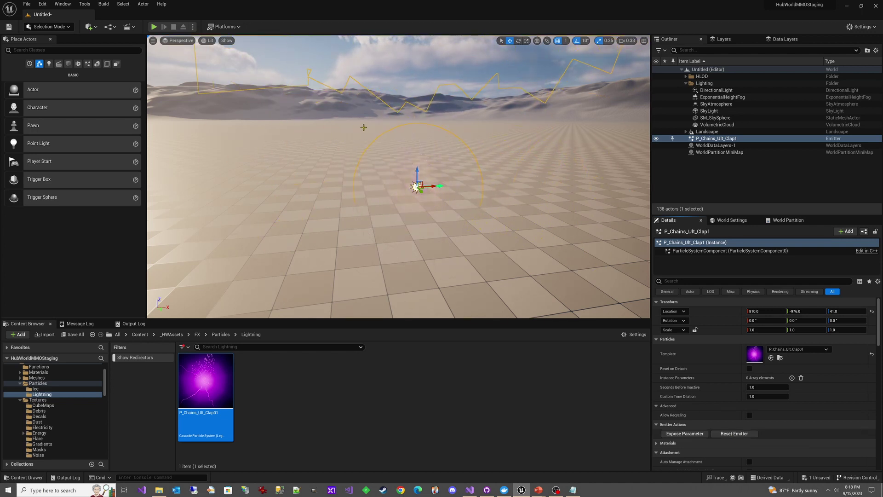
click(734, 433)
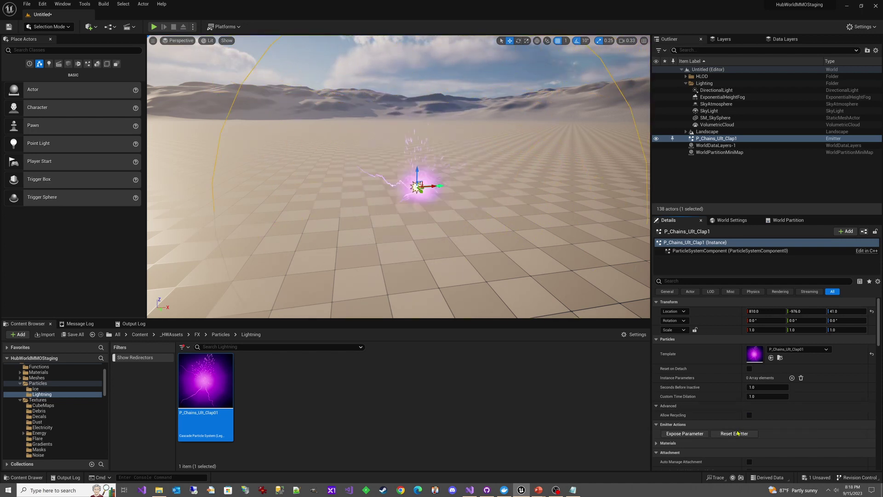
click(735, 433)
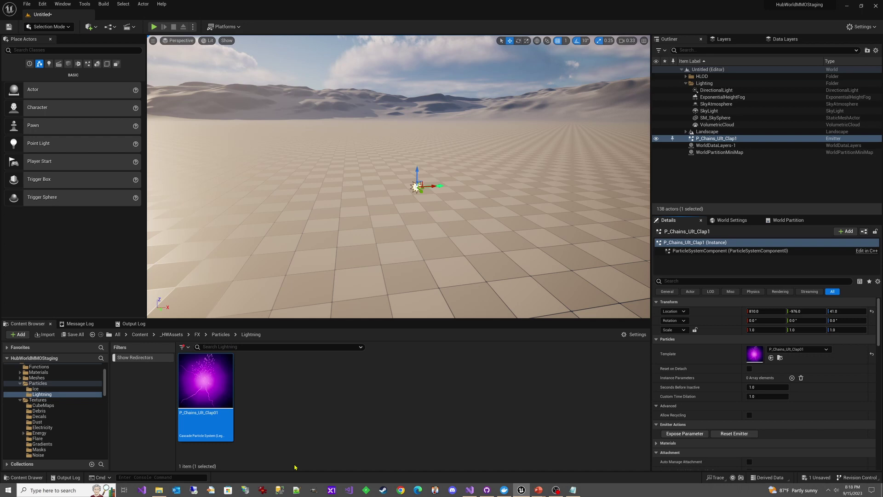
Start a migration of the P_Chains_Ult_Clap01 asset to bring up its asset report.
right_click(205, 387)
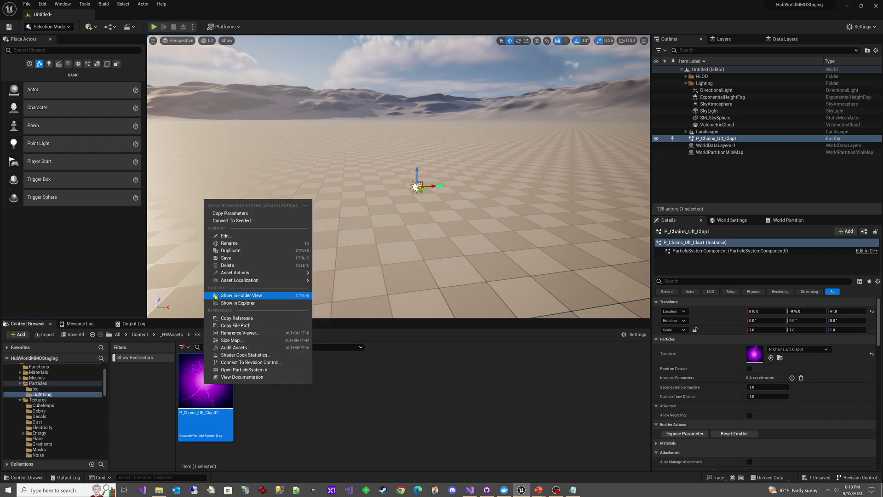
mouse_move(238, 274)
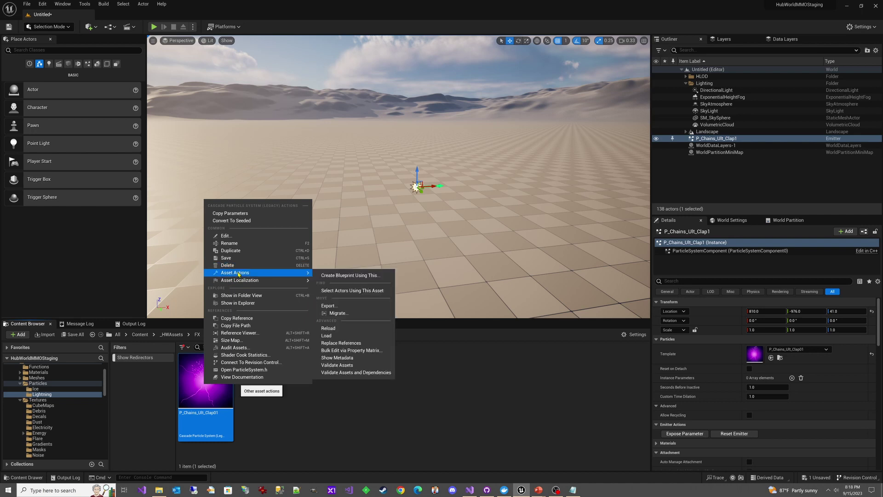
click(367, 317)
click(499, 323)
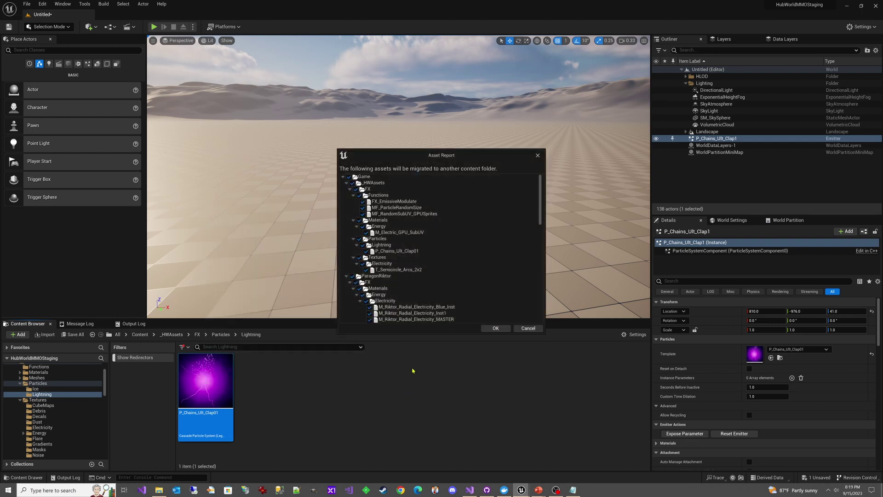
Examine which _HWAssets and ParagonRiktor files the migration report includes for the particle system, and cancel the migration.
click(345, 183)
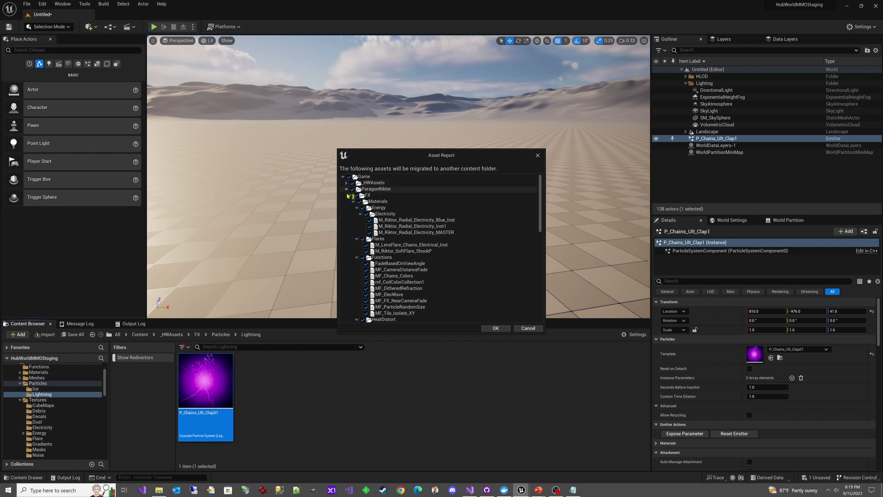
click(343, 190)
click(346, 189)
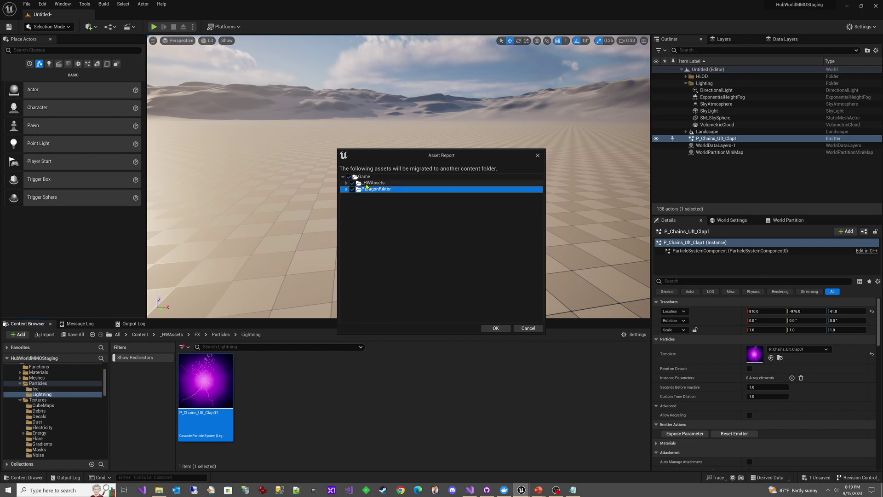
click(346, 182)
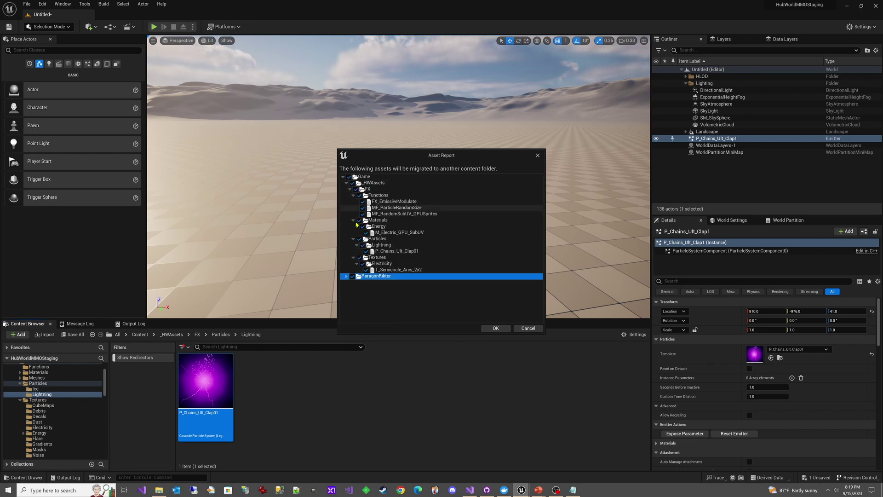
click(346, 276)
scroll(427, 312, down, 2)
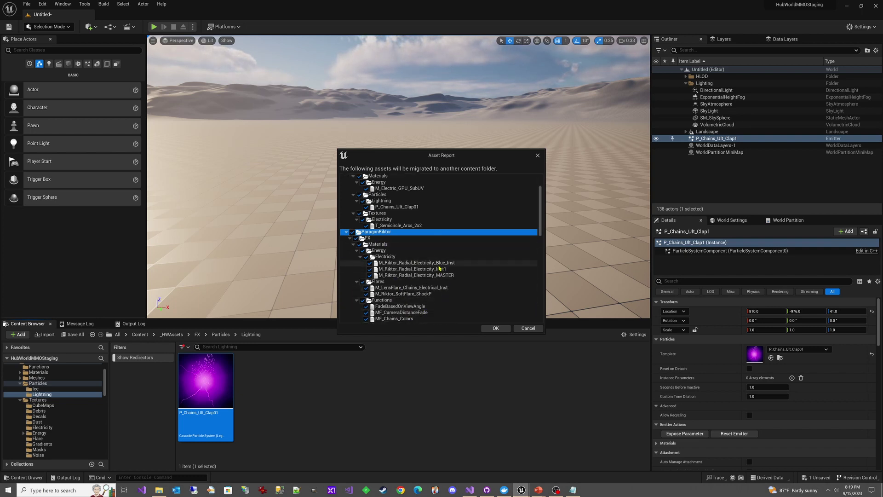
scroll(431, 263, up, 1)
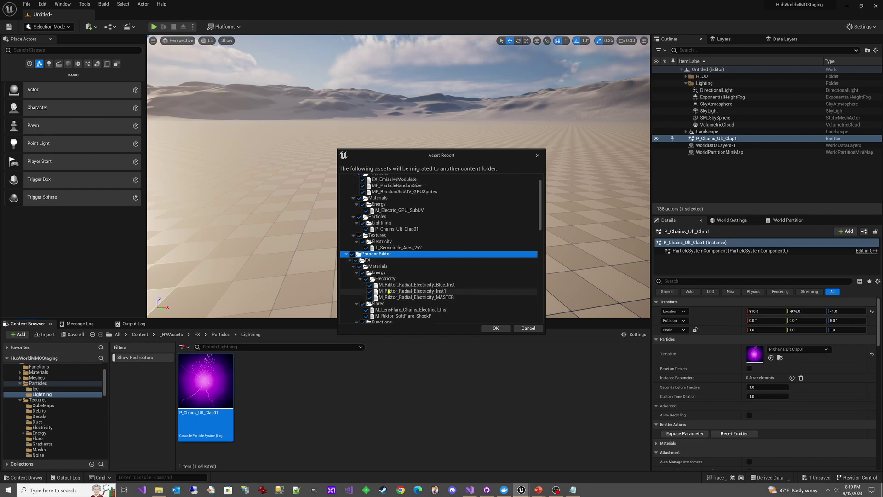
scroll(455, 287, down, 1)
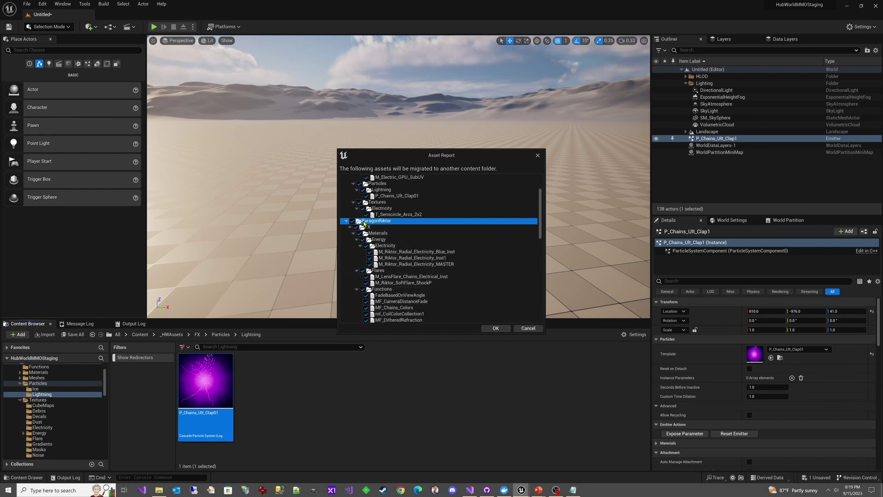
scroll(402, 309, up, 3)
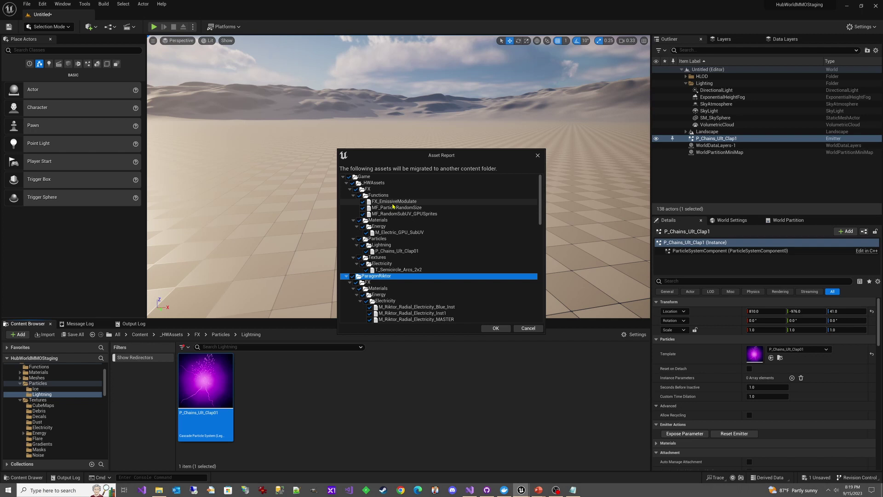
scroll(427, 207, down, 3)
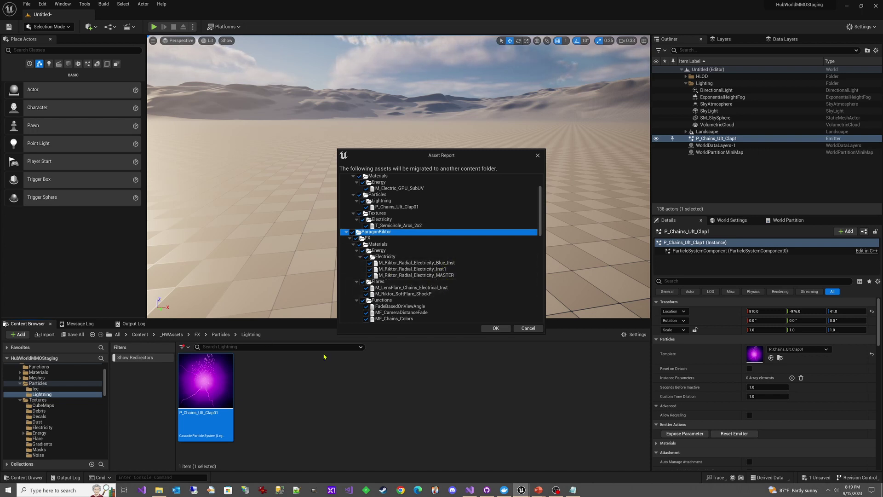
scroll(393, 209, up, 3)
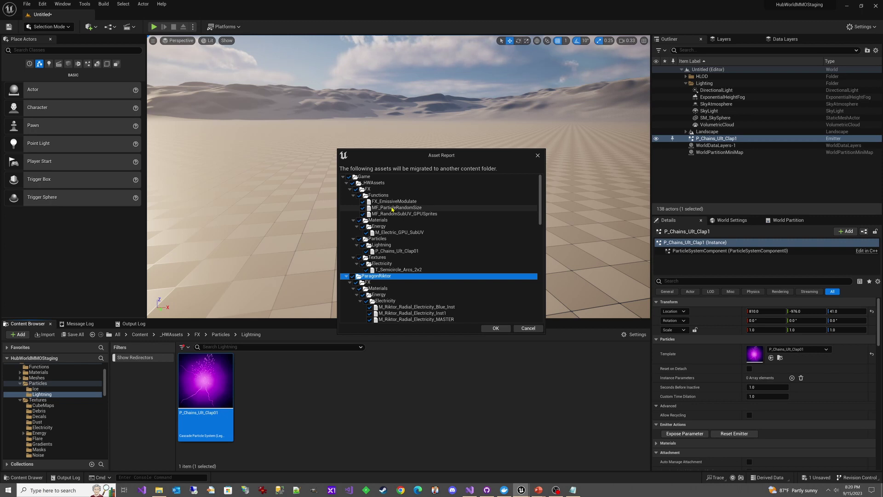
click(527, 328)
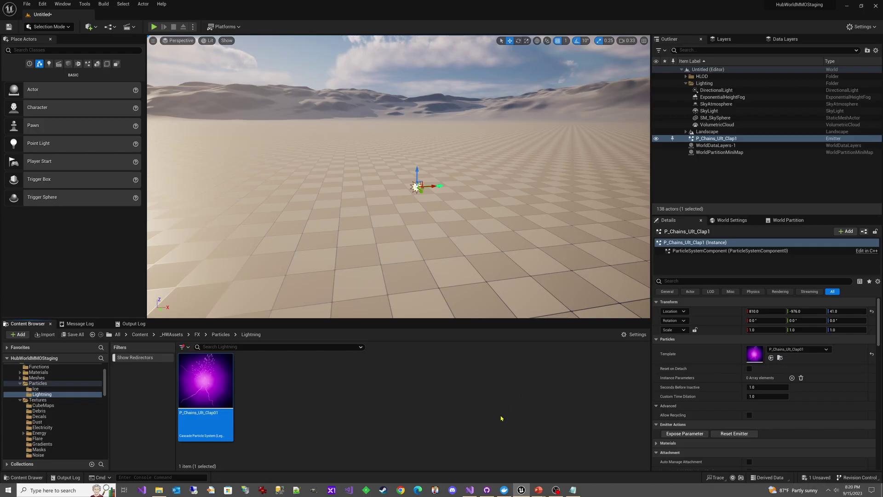